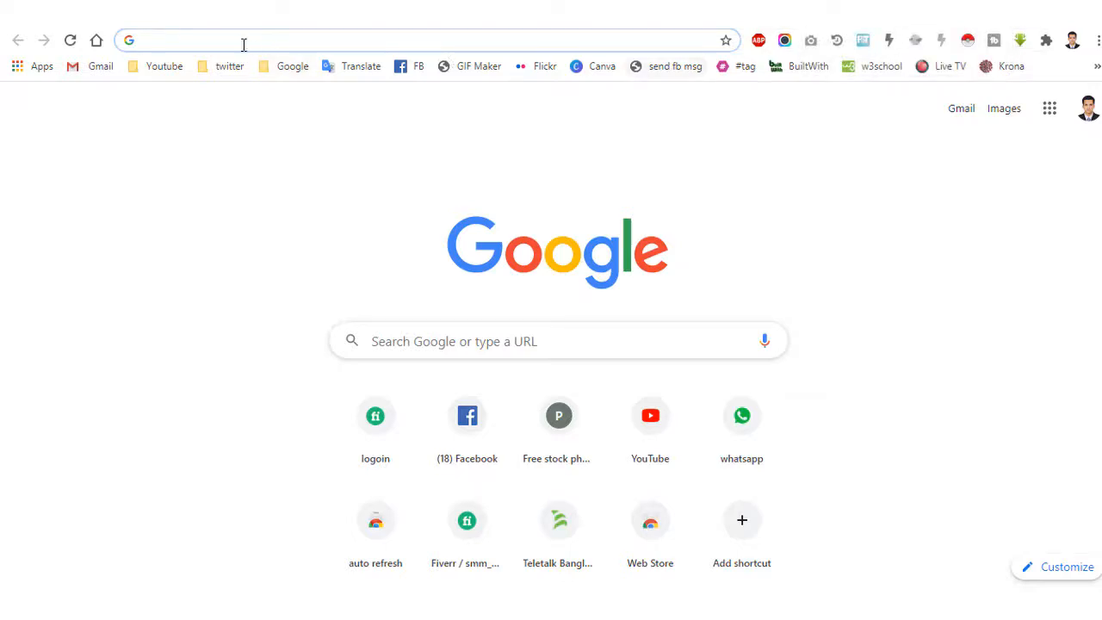
Go to savefrom.net and open the instructions for installing the SaveFrom.net helper in Google Chrome.
type("save")
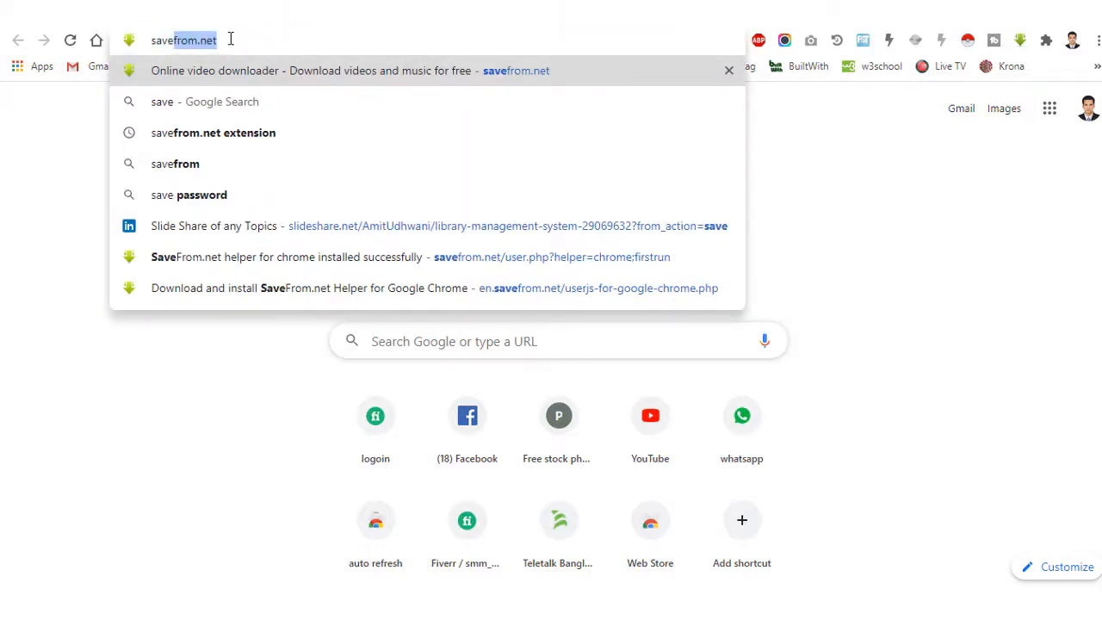
key("Right")
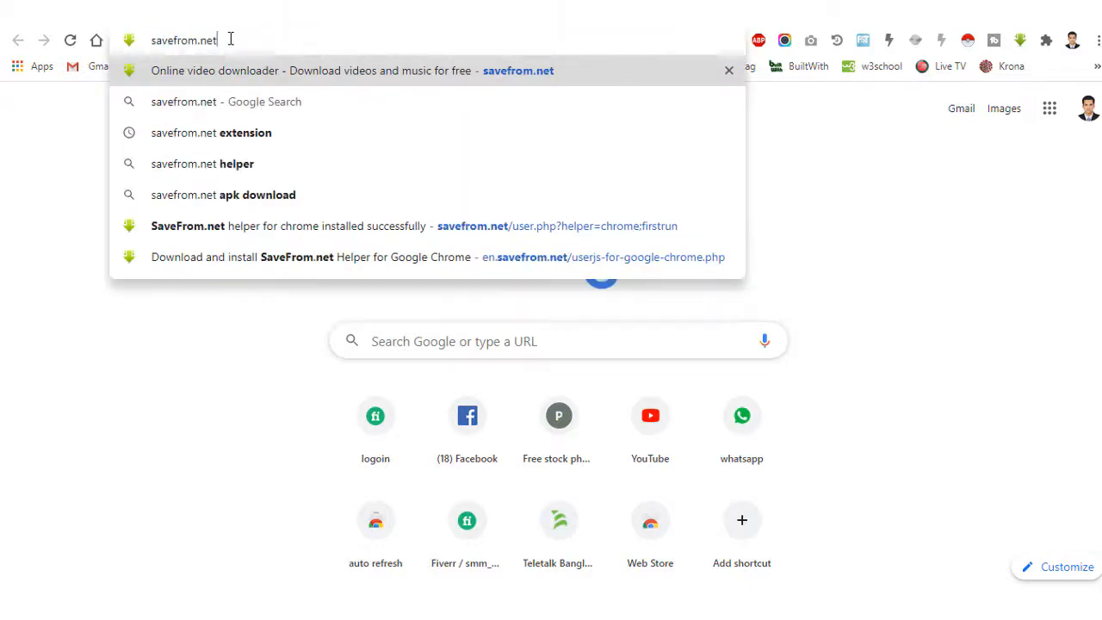
key("Return")
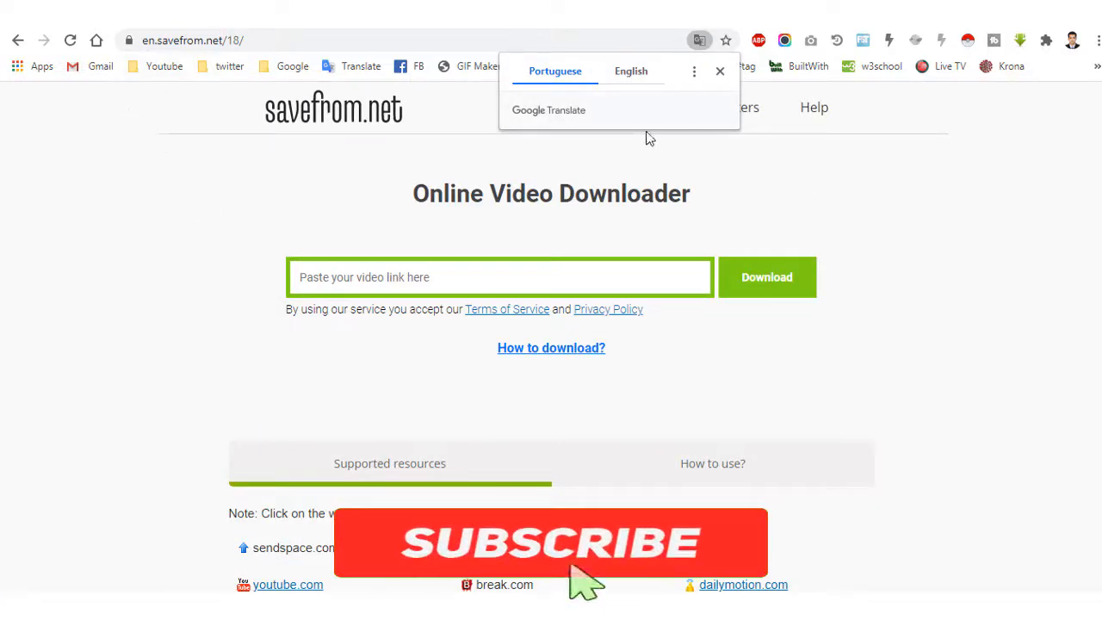
left_click(720, 72)
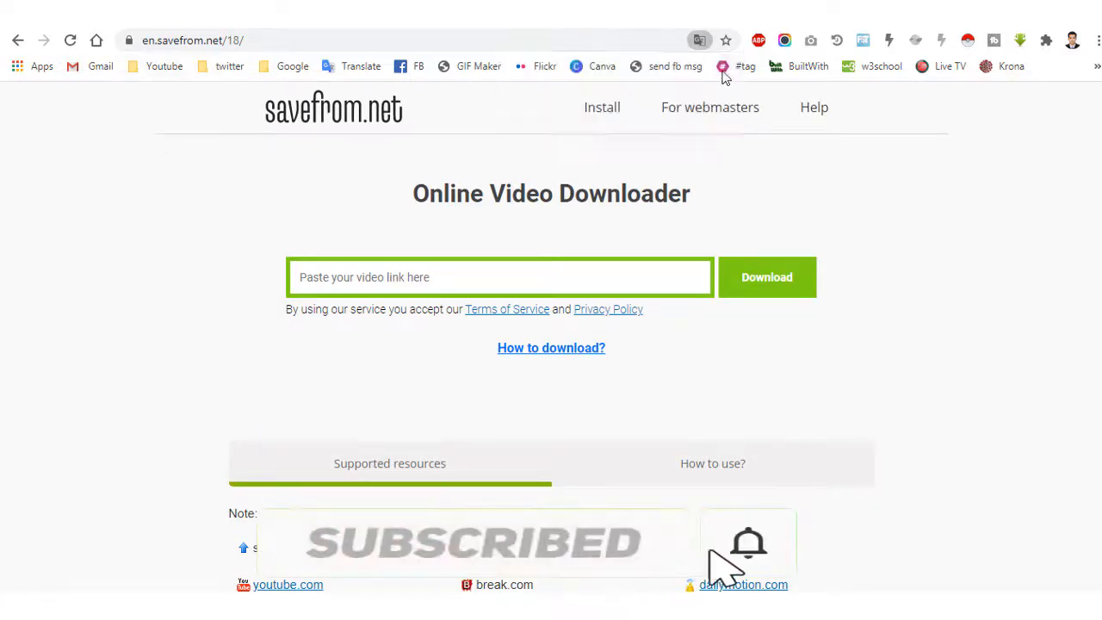
left_click(602, 111)
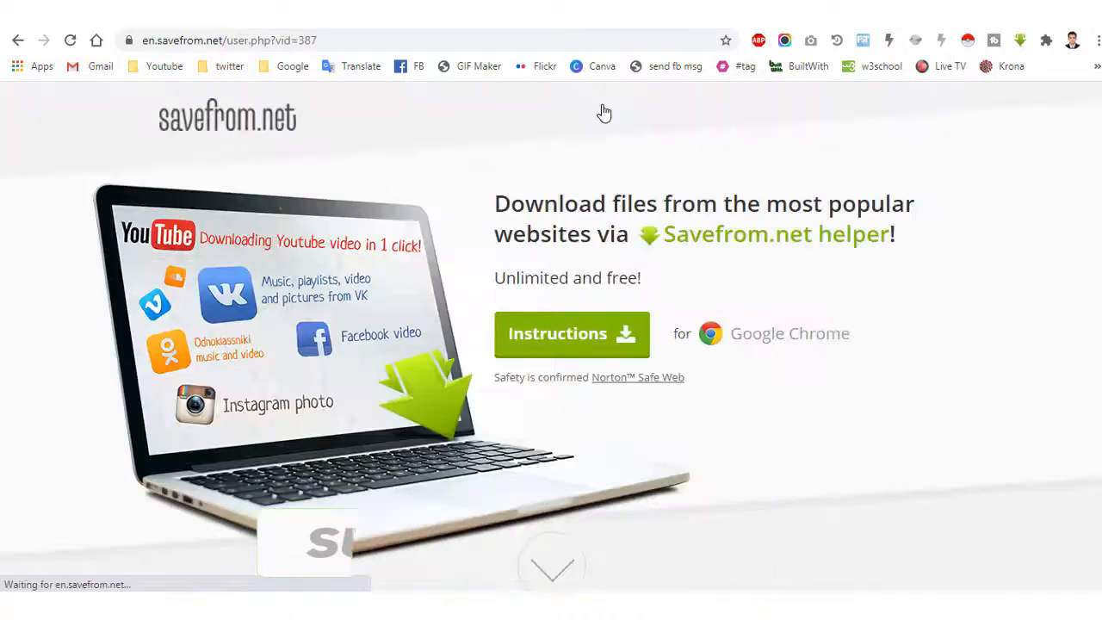
left_click(555, 342)
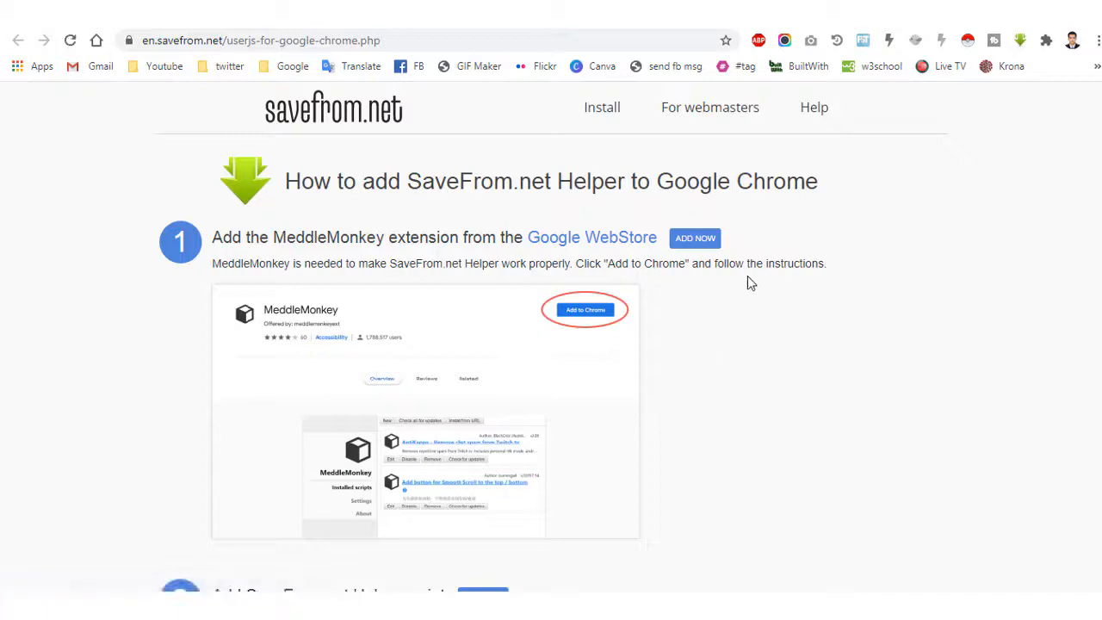
Add the MeddleMonkey extension to Chrome from the Chrome Web Store and dismiss the installation notice.
left_click(701, 241)
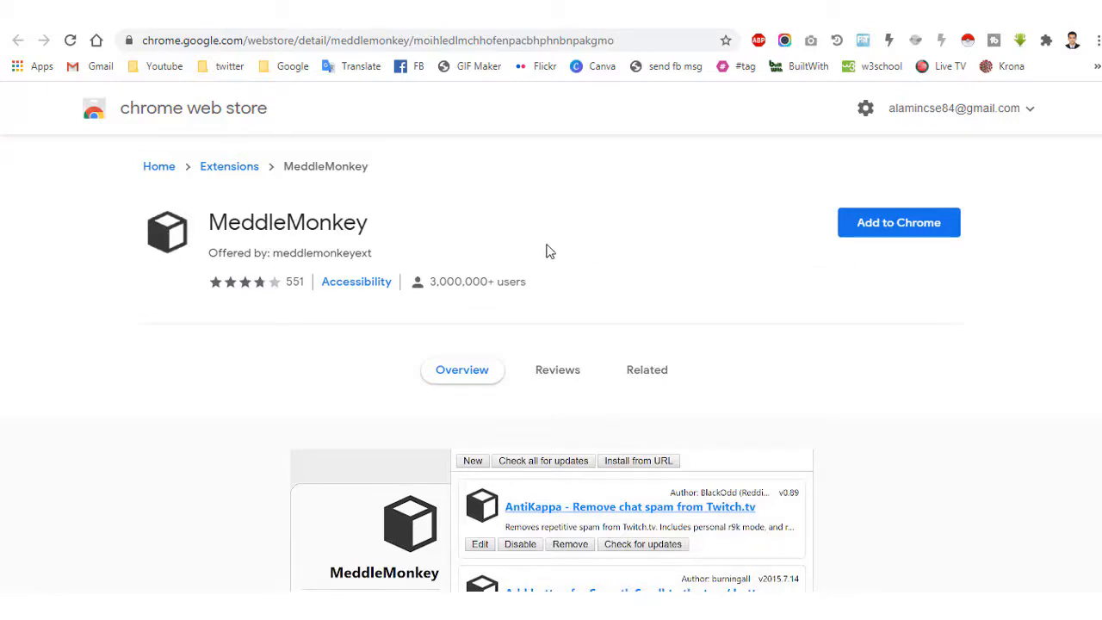
left_click(877, 231)
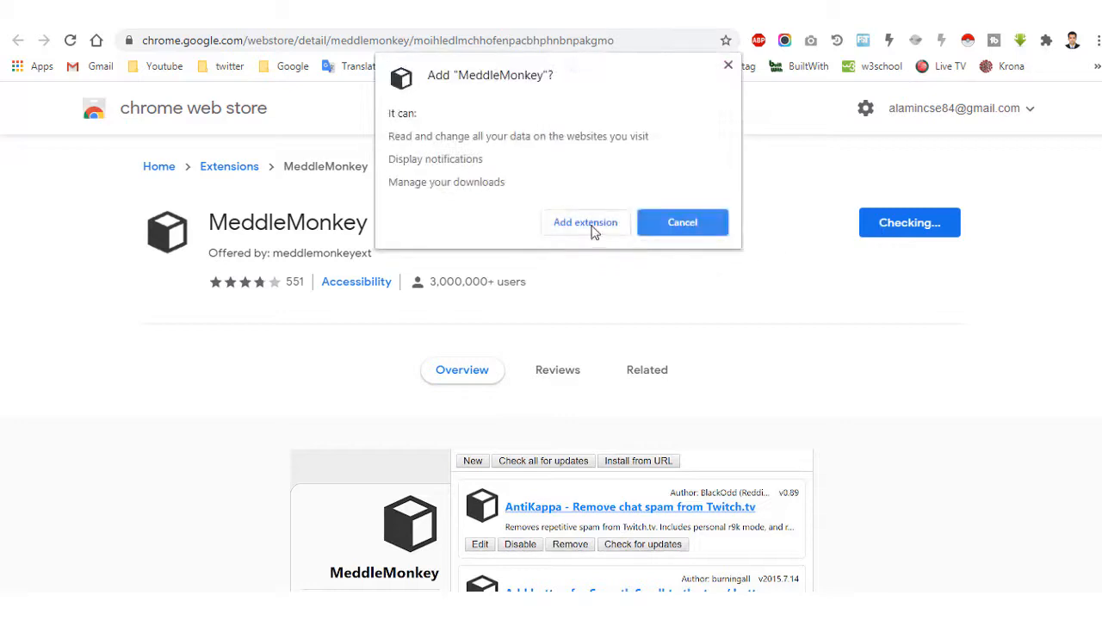
left_click(591, 227)
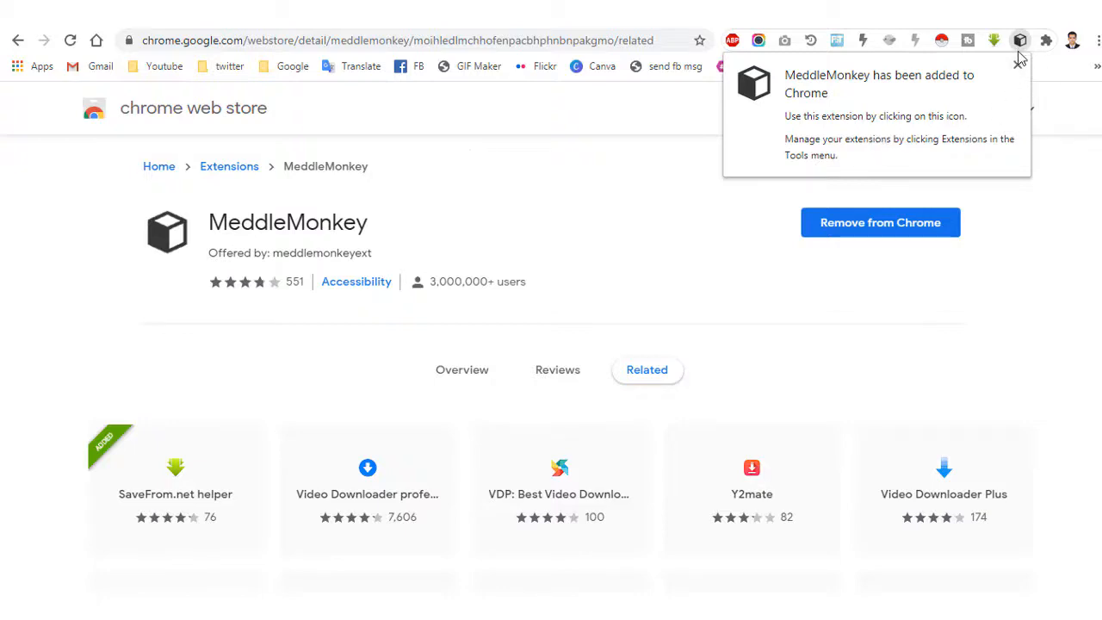
left_click(1019, 63)
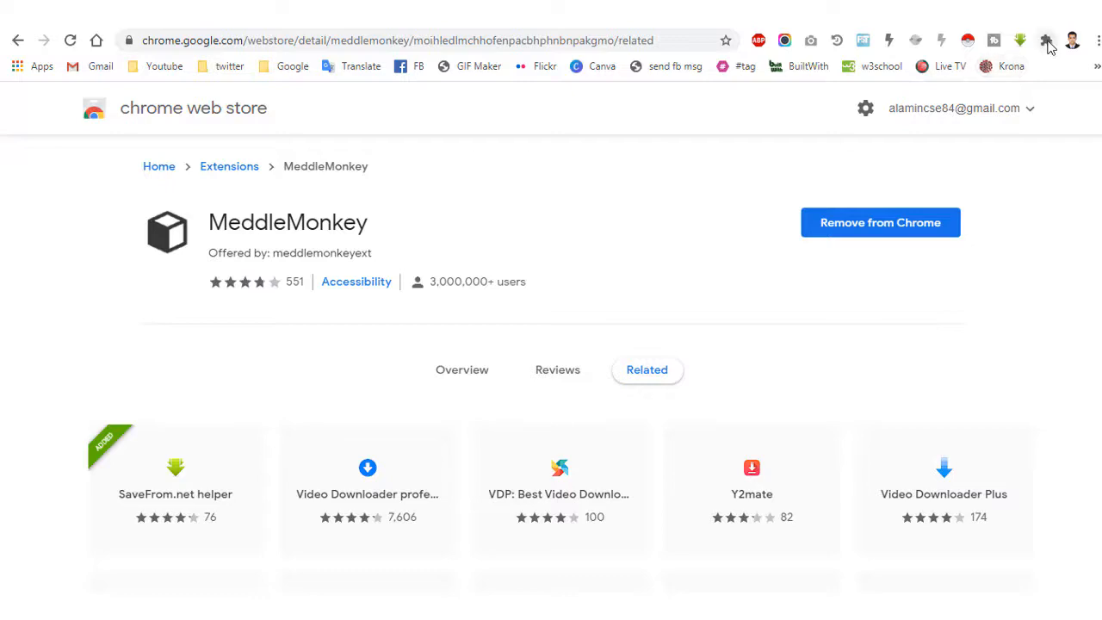
Pin the MeddleMonkey extension to the browser toolbar and close the extensions list.
left_click(1047, 41)
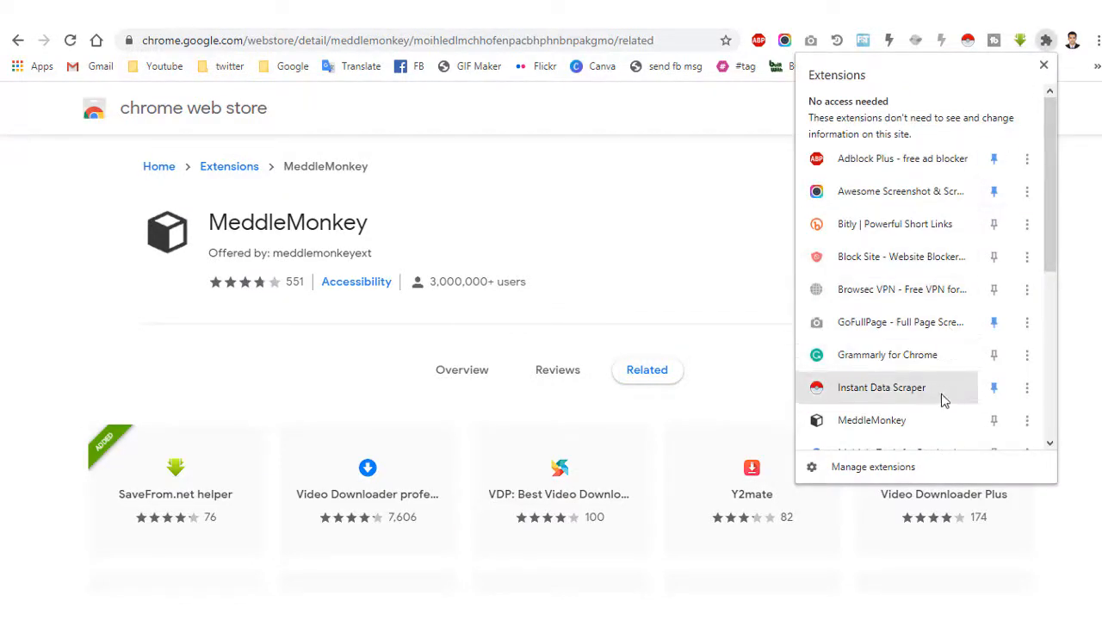
left_click(995, 421)
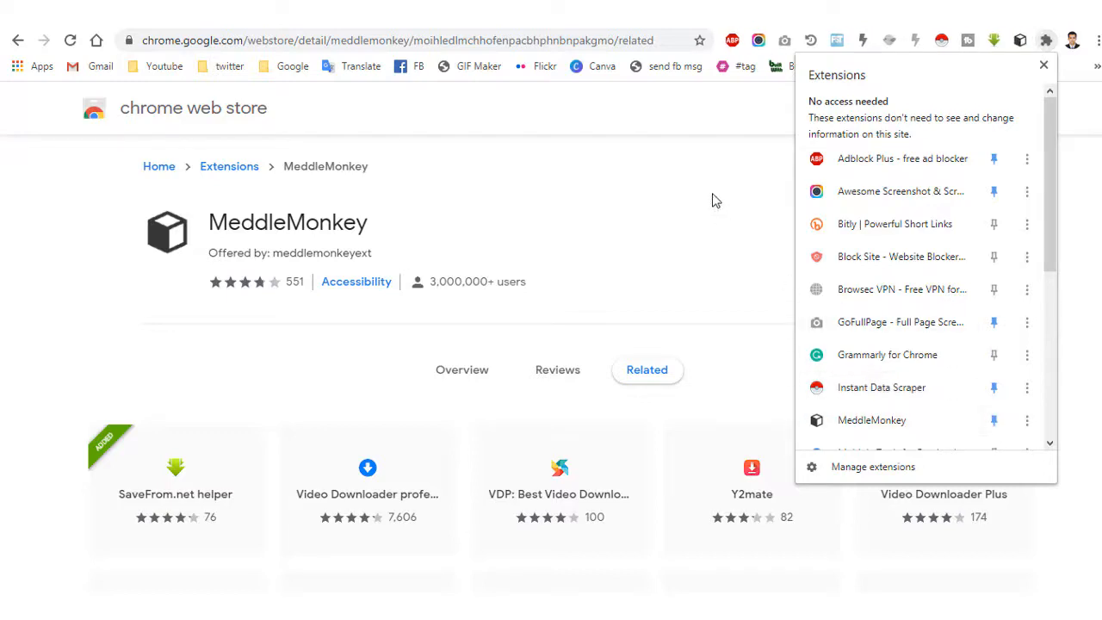
left_click(677, 125)
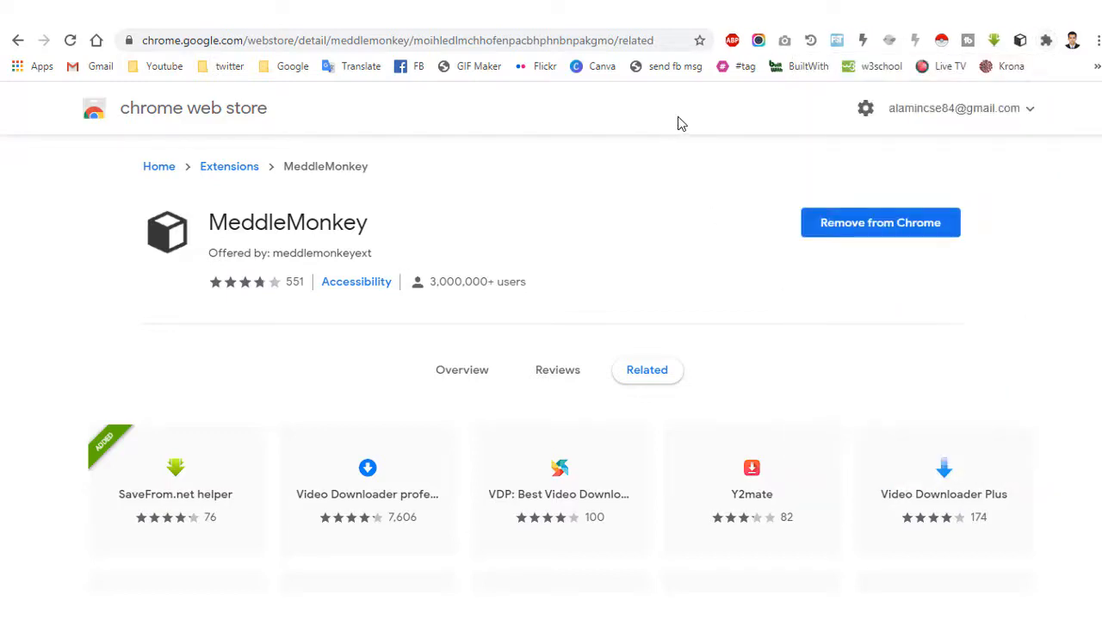
Install the SaveFrom.net Helper script in MeddleMonkey from step 2 of the instructions, then close the script page.
left_click(516, 13)
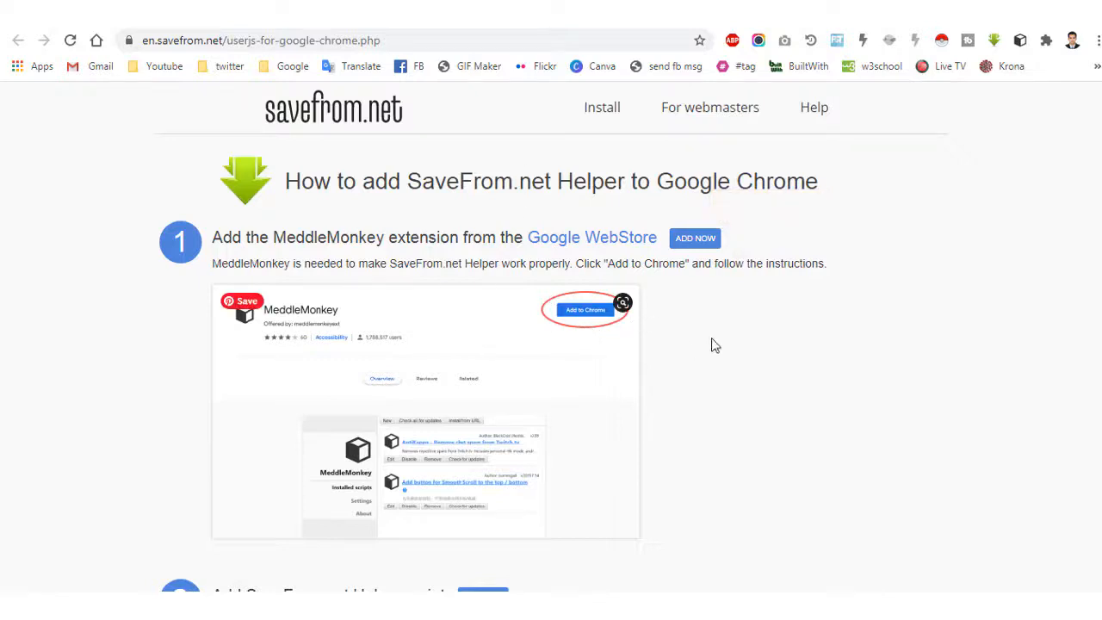
scroll(724, 333, "down", 3)
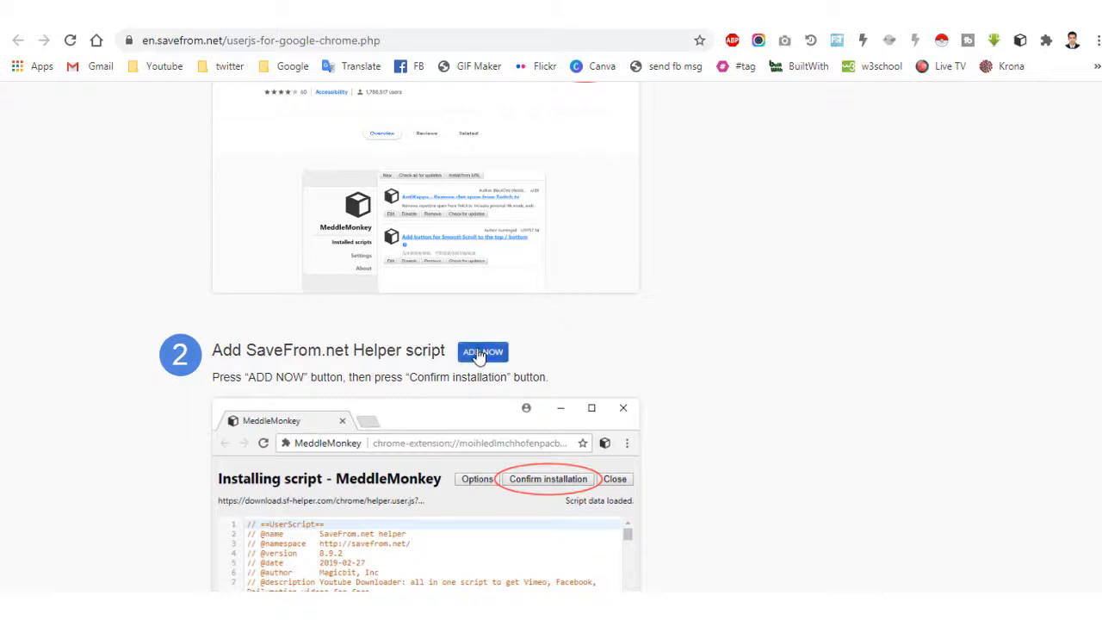
mouse_move(479, 355)
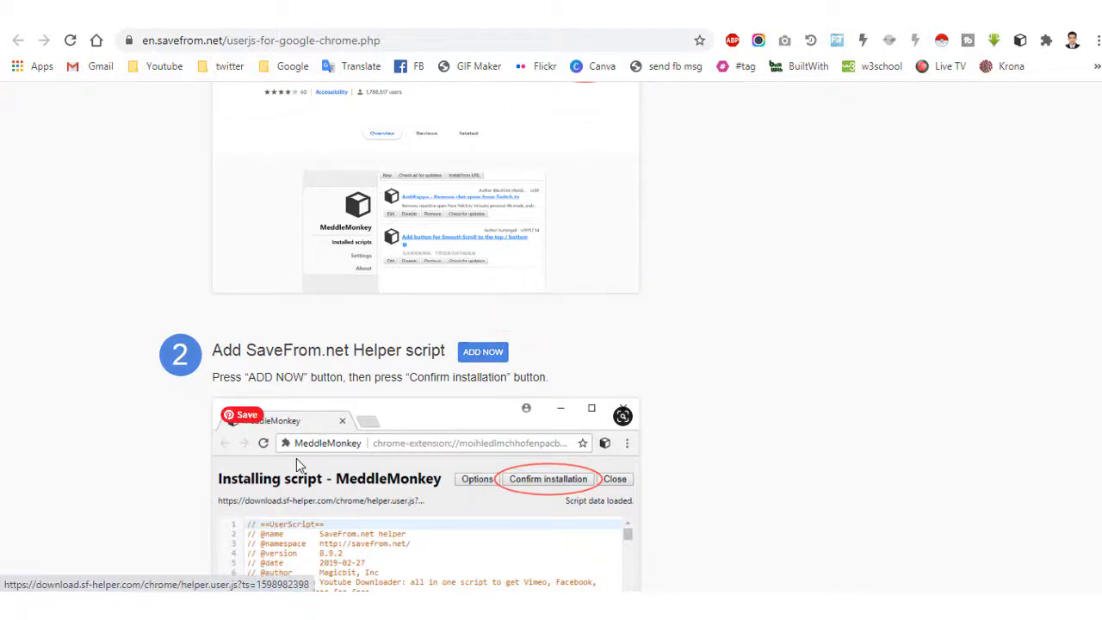
scroll(297, 465, "down", 2)
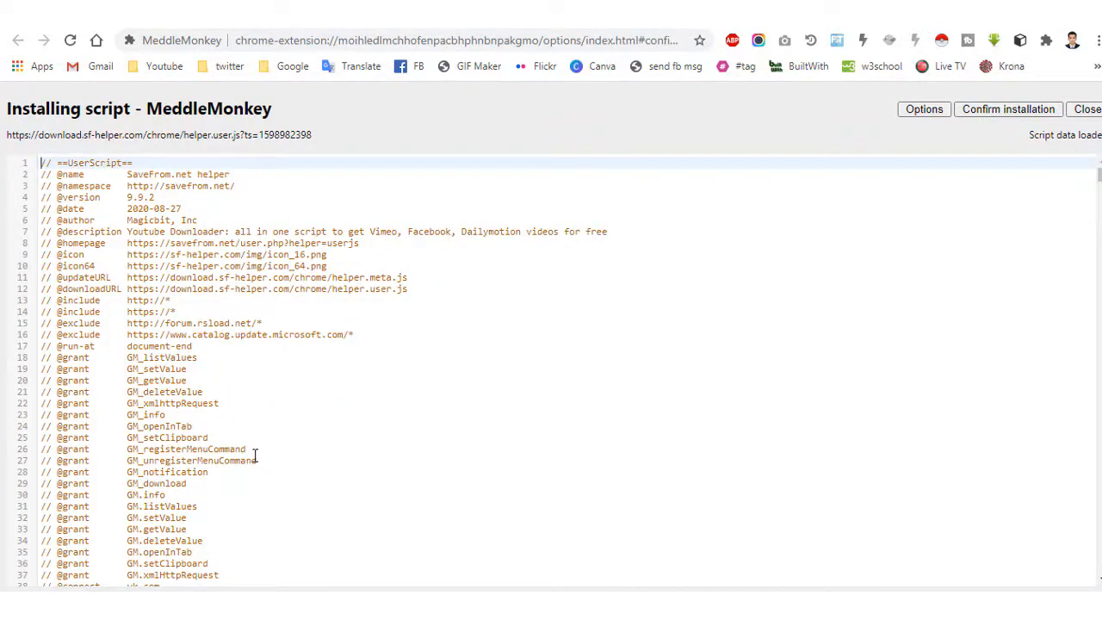
scroll(254, 456, "down", 4)
scroll(255, 455, "up", 4)
left_click(997, 113)
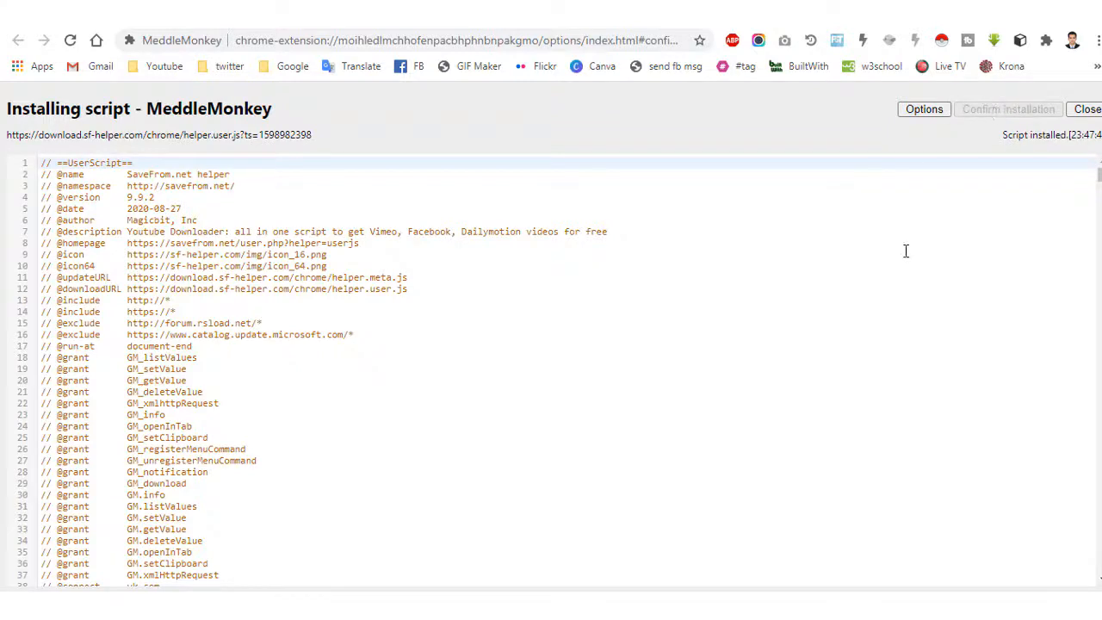
scroll(905, 250, "down", 5)
scroll(906, 251, "down", 5)
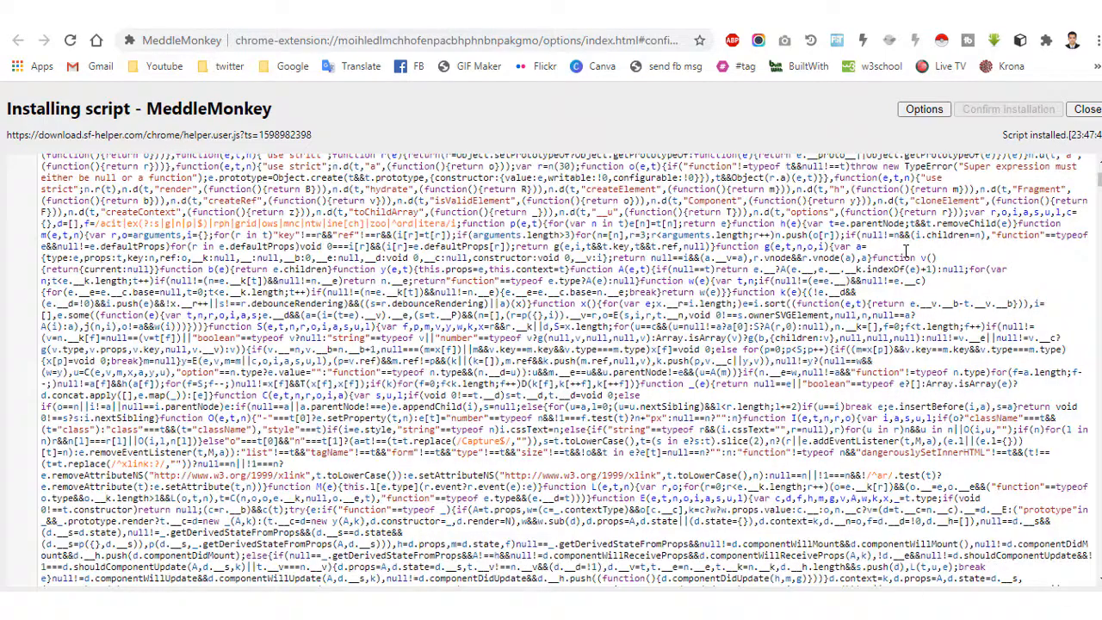
left_click(1087, 110)
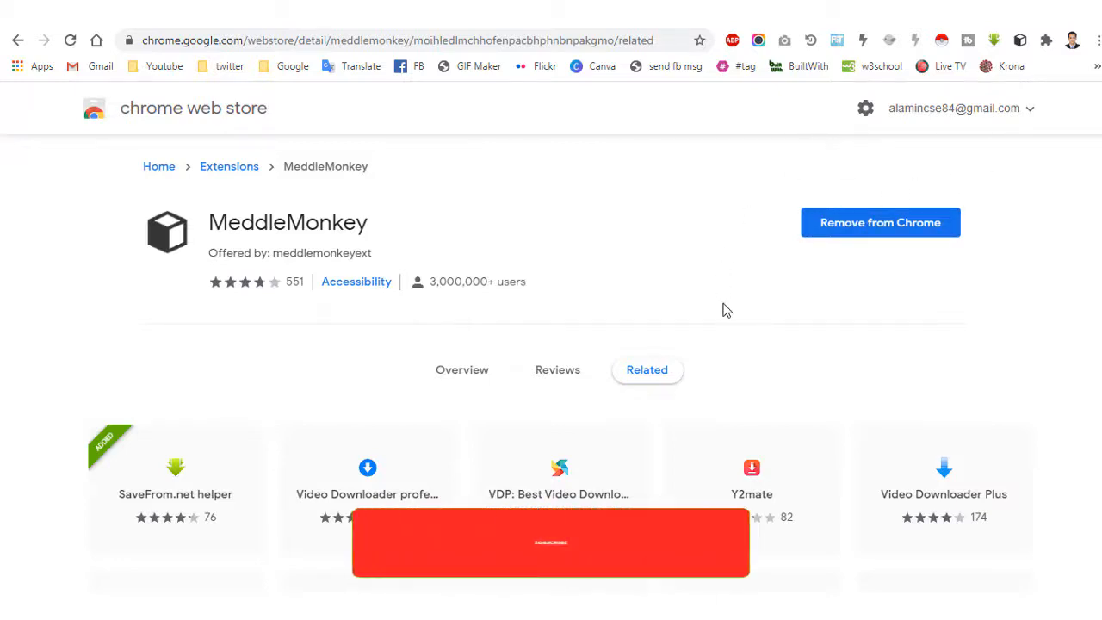
scroll(722, 307, "down", 5)
scroll(724, 311, "up", 5)
scroll(723, 311, "down", 3)
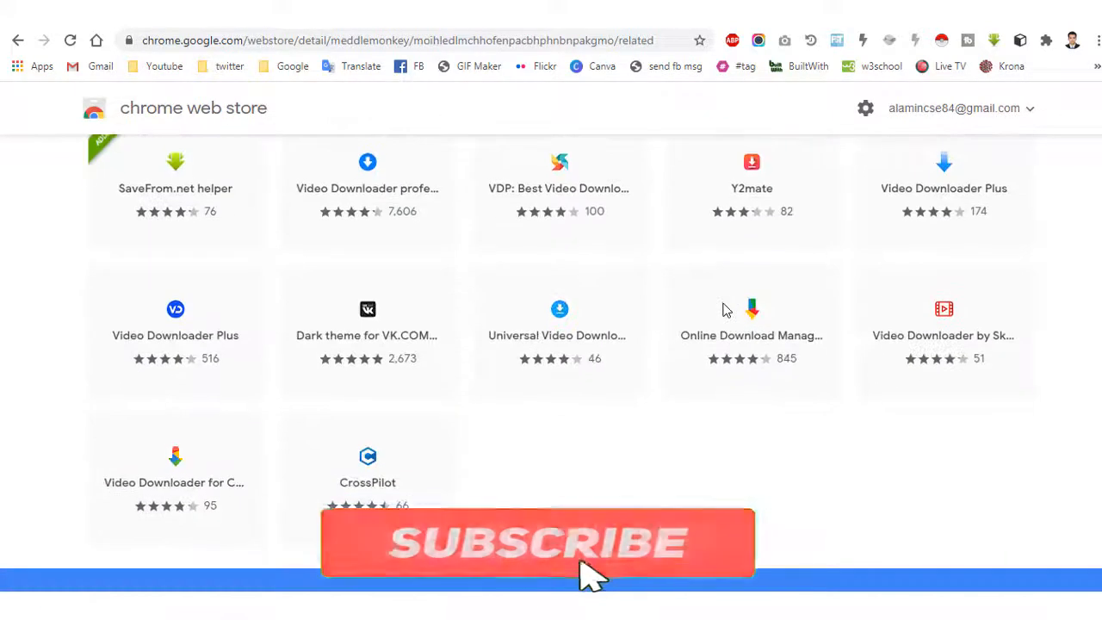
scroll(724, 312, "up", 4)
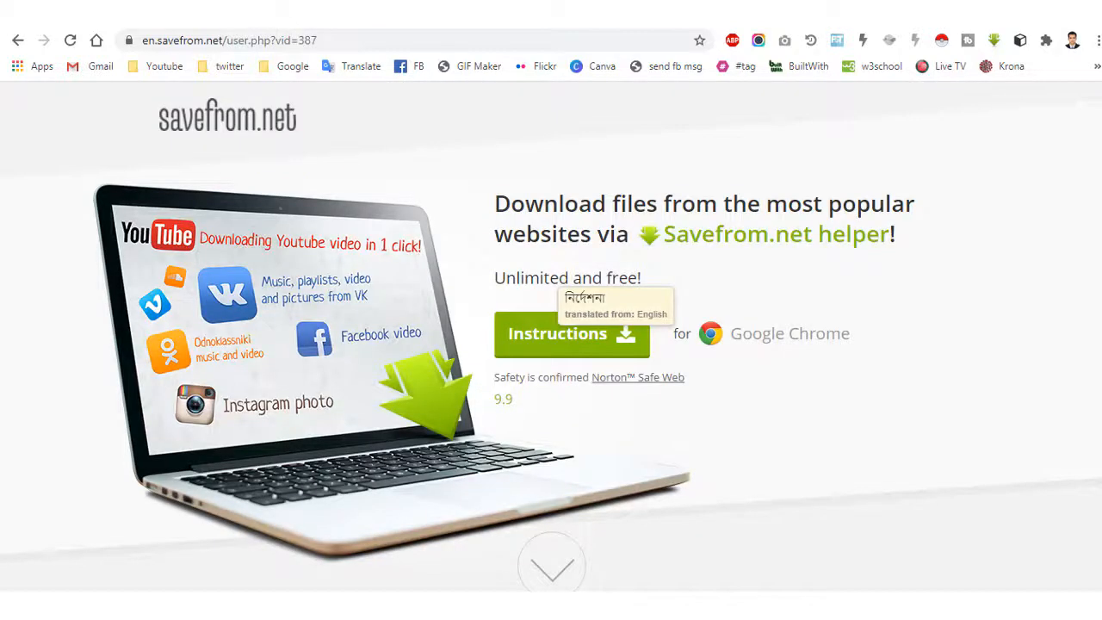
Open youtube.com in a new tab and play the "Nithua Pathare | Monpura | Movie Song" video.
key("ctrl+t")
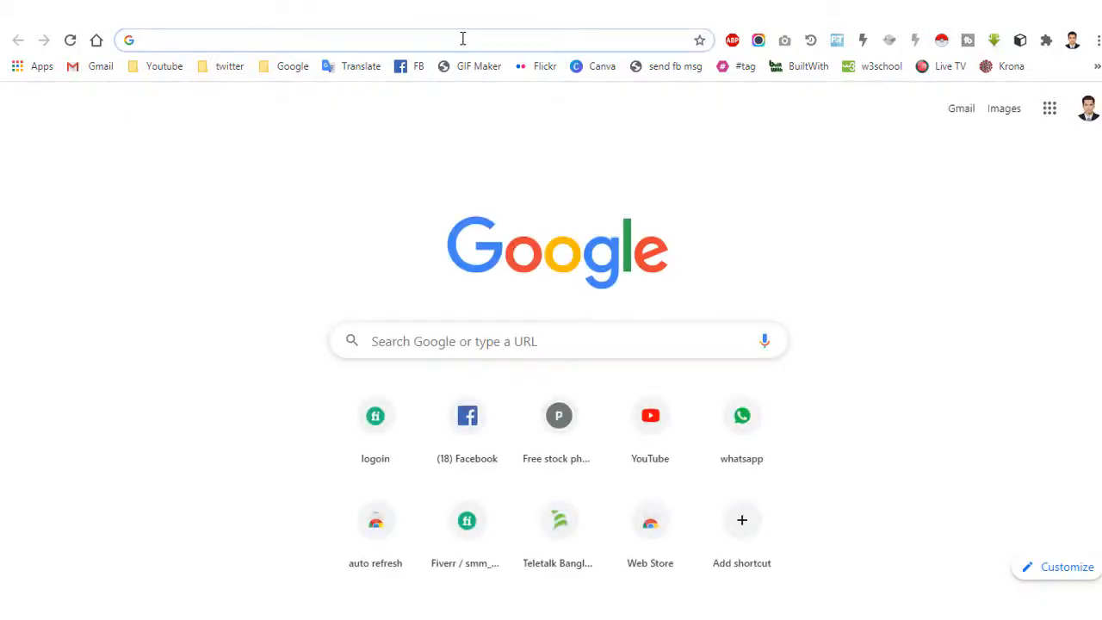
type("you")
key("End")
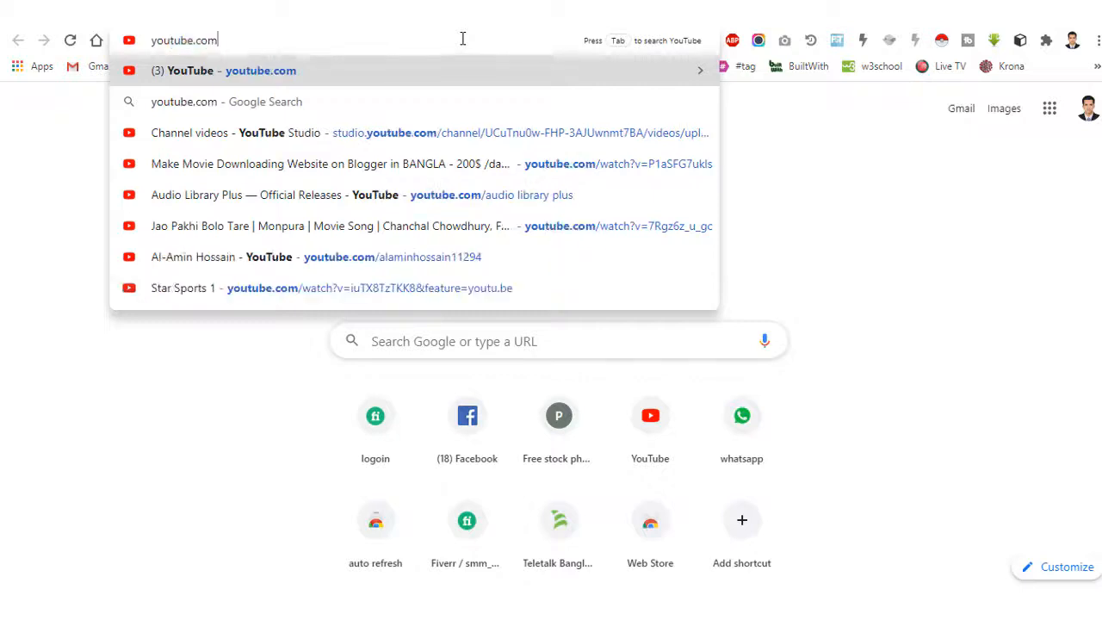
key("Return")
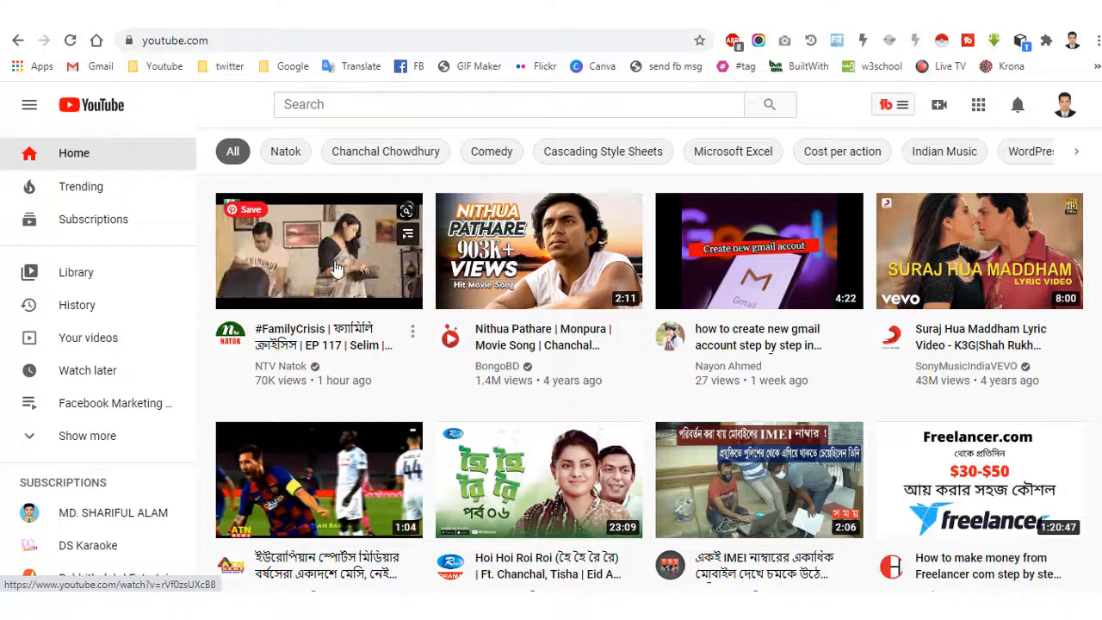
left_click(560, 254)
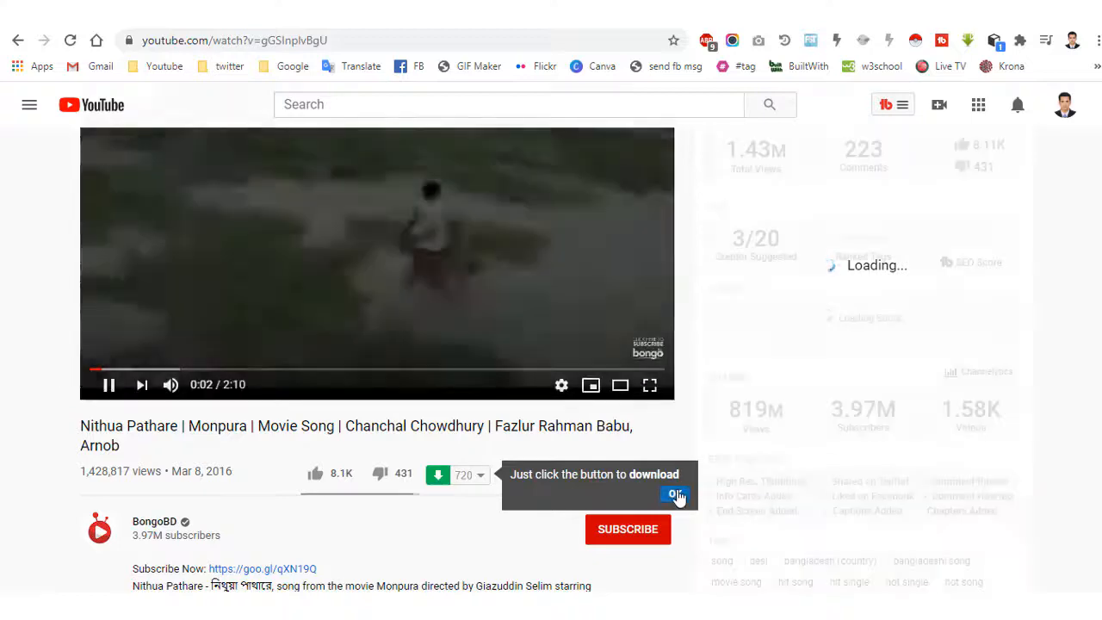
Download the playing video as MP4 720 into the Downloads folder with the SaveFrom.net helper, and pause playback.
left_click(675, 493)
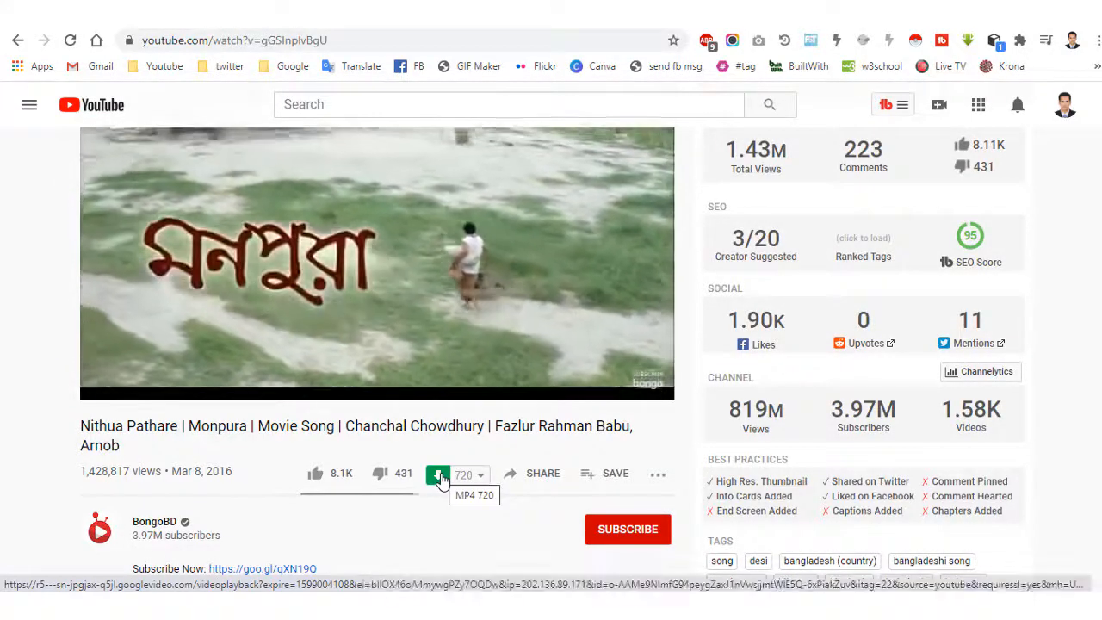
left_click(439, 477)
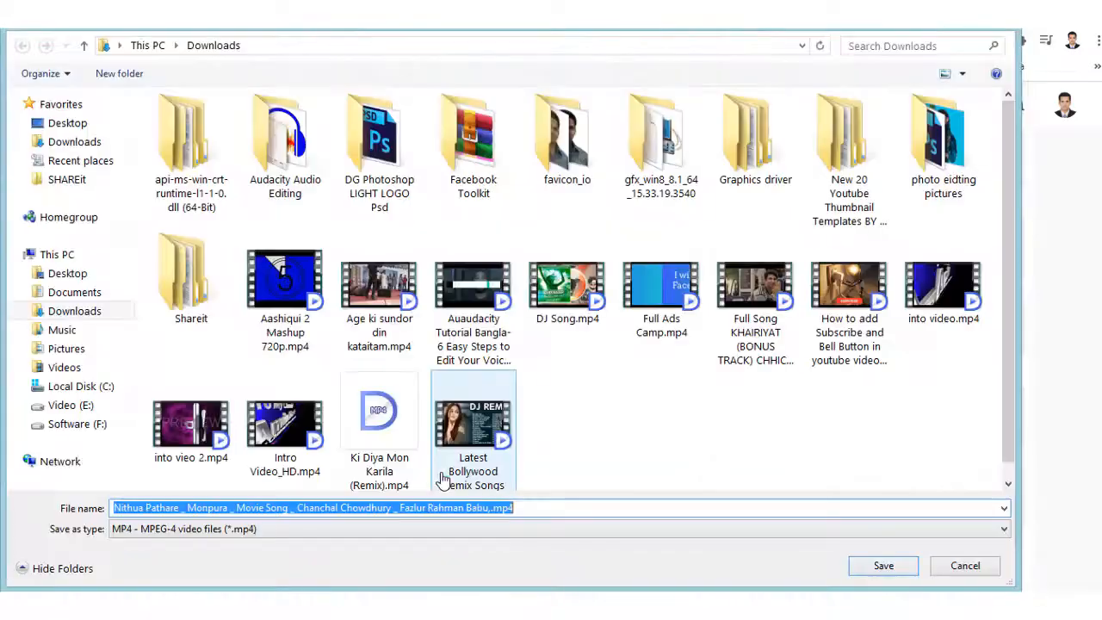
left_click(883, 568)
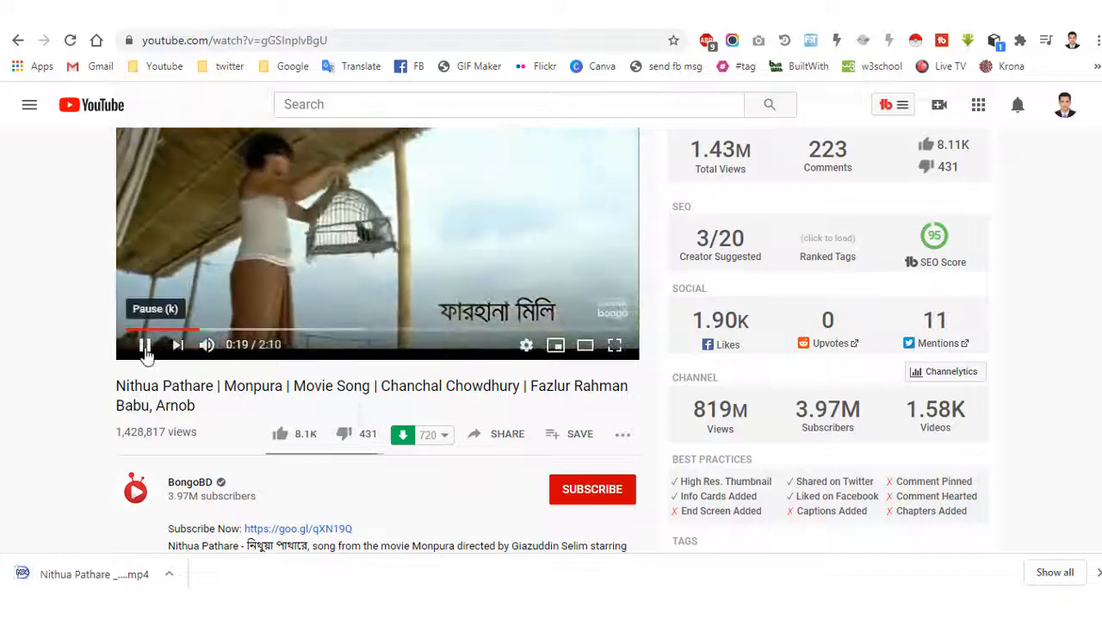
left_click(145, 345)
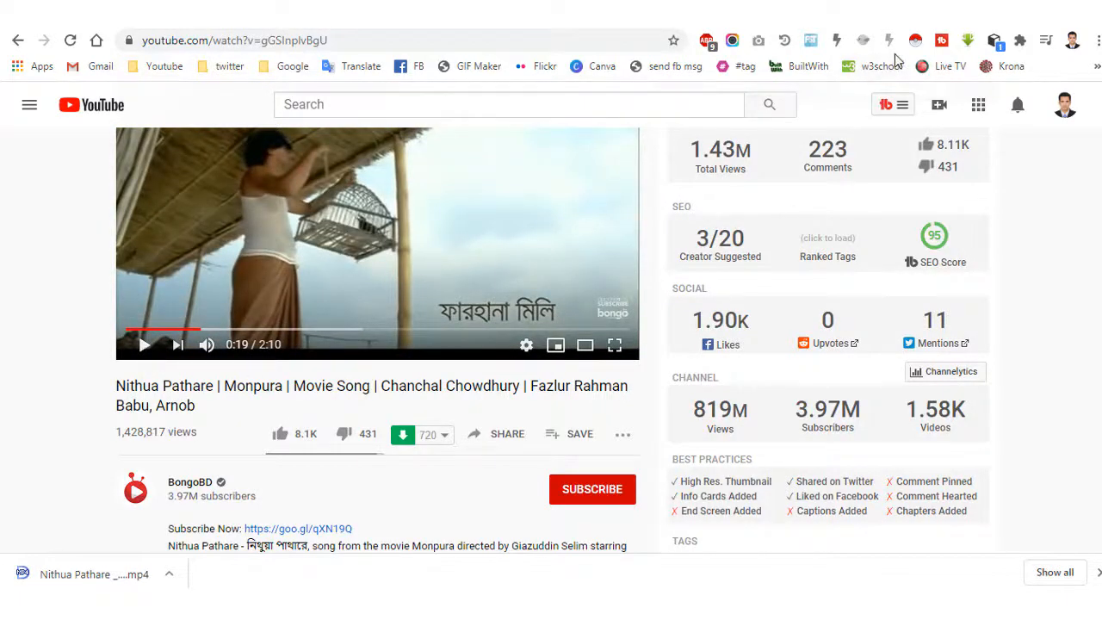
Open facebook.com in a new browser tab.
key("ctrl+t")
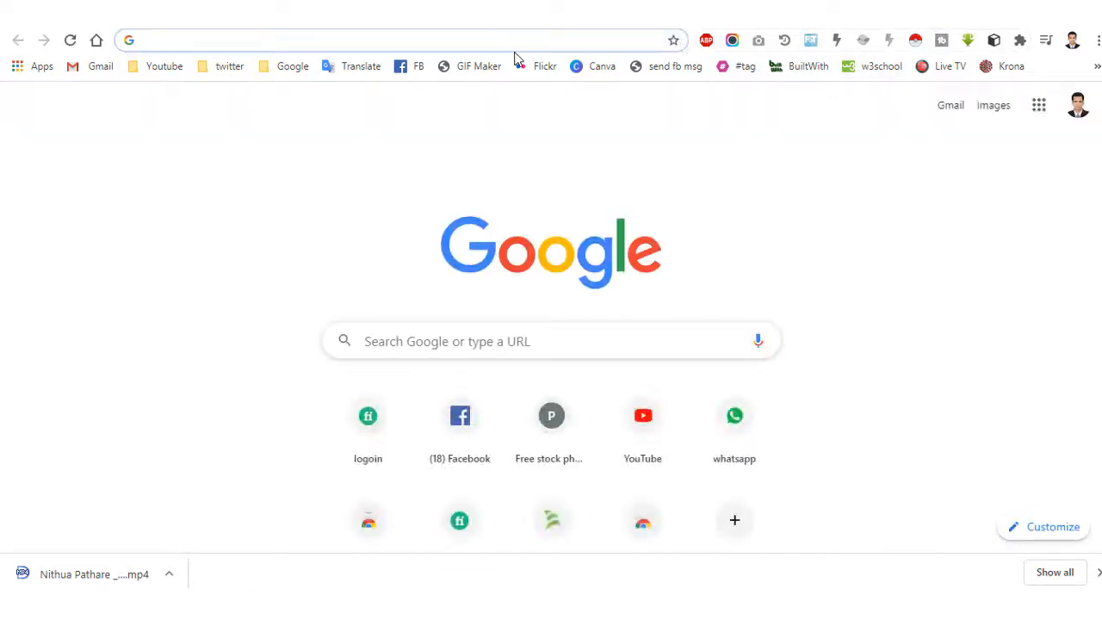
type("facebook.com")
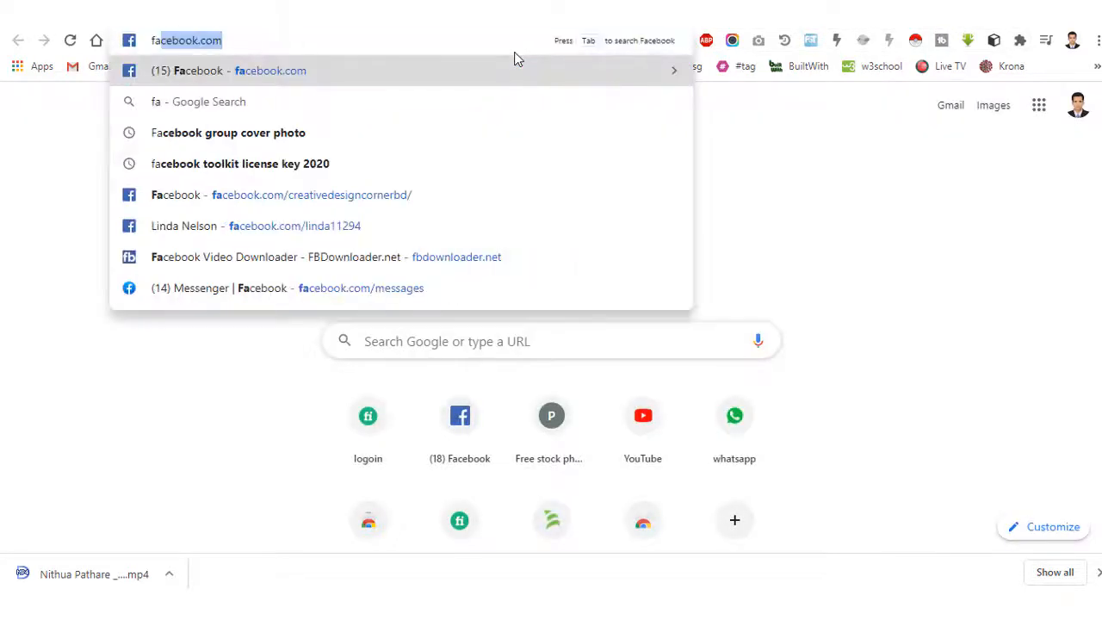
key("Return")
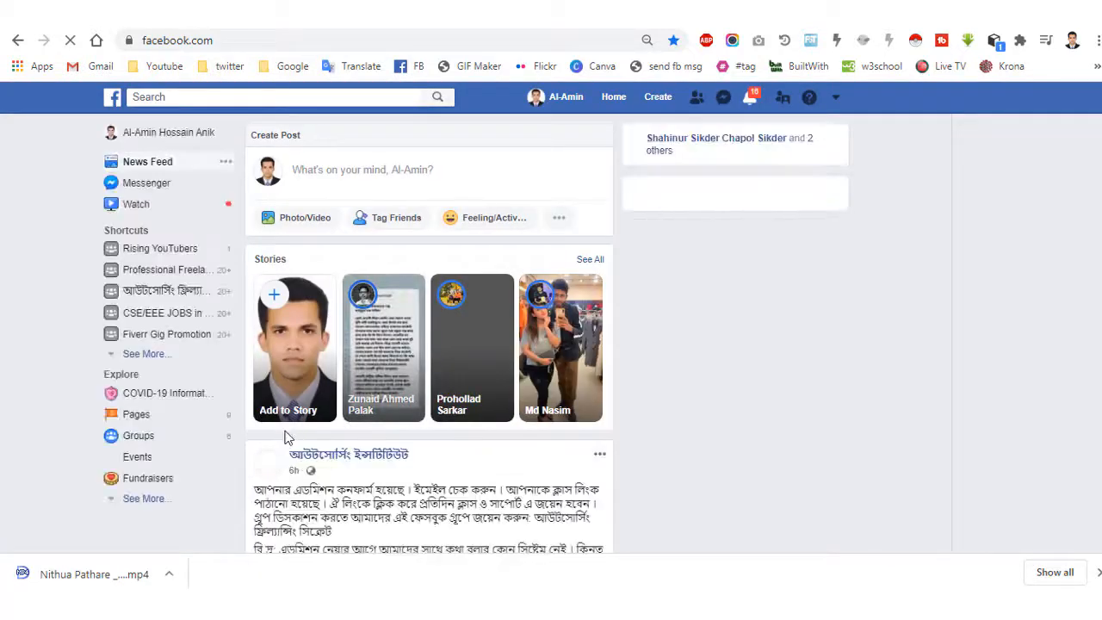
Find the Robi 10 Minute School English lesson video in the news feed and open it on its own video page.
scroll(287, 438, "down", 10)
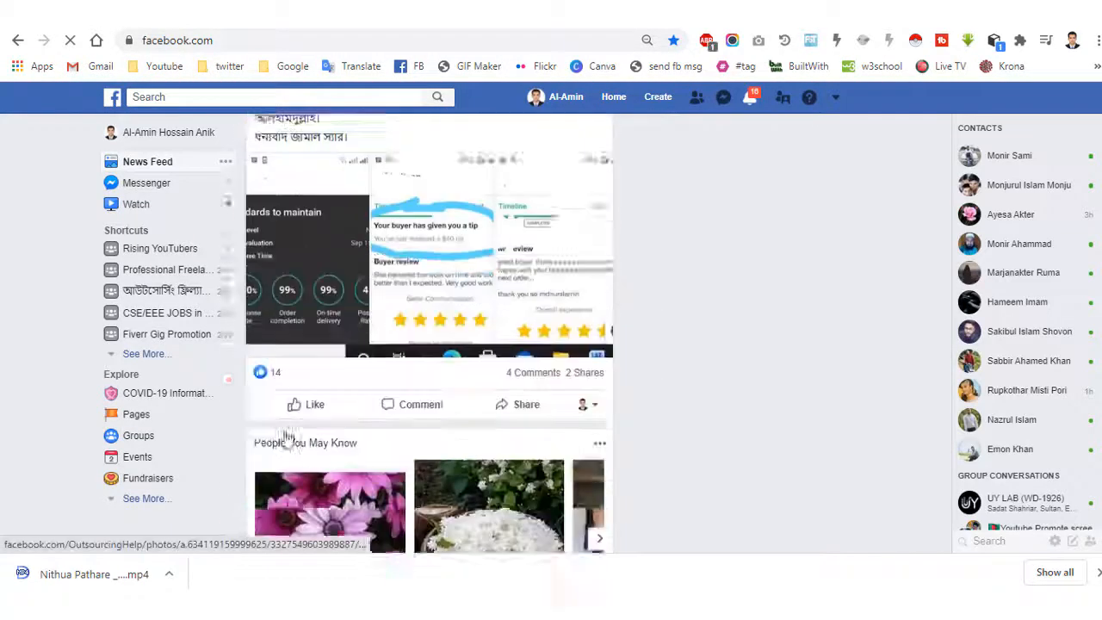
scroll(287, 438, "down", 3)
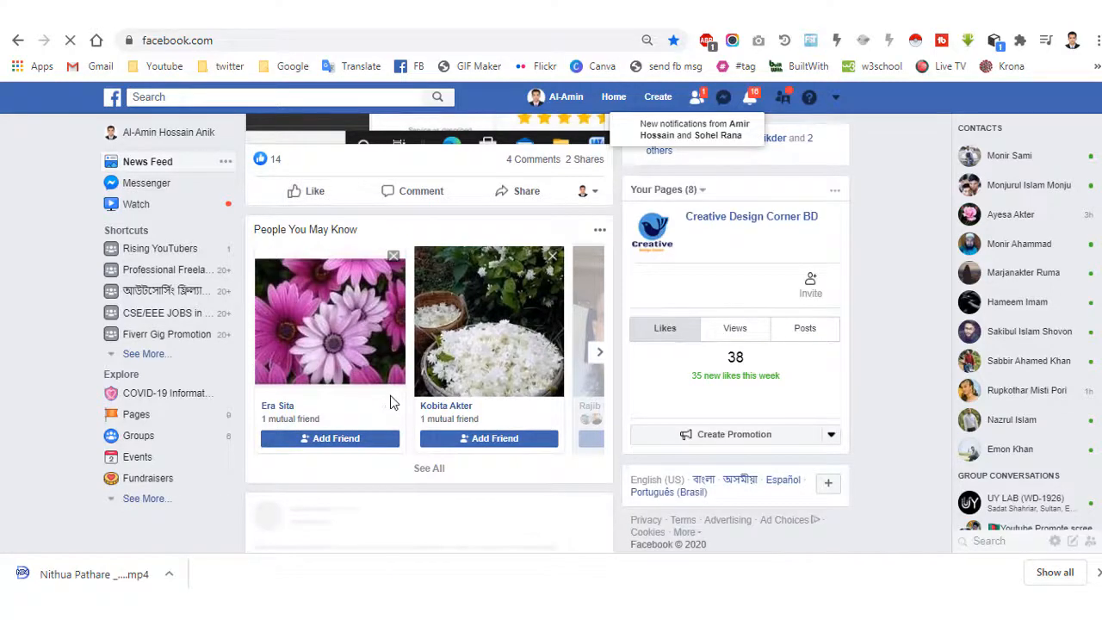
scroll(390, 397, "down", 3)
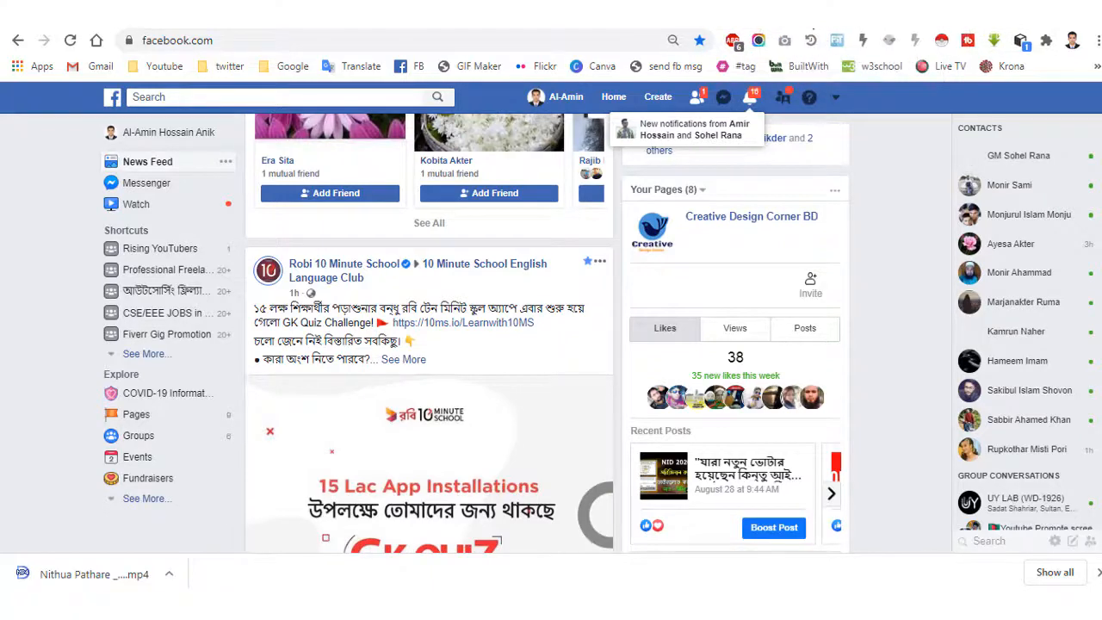
scroll(420, 429, "down", 3)
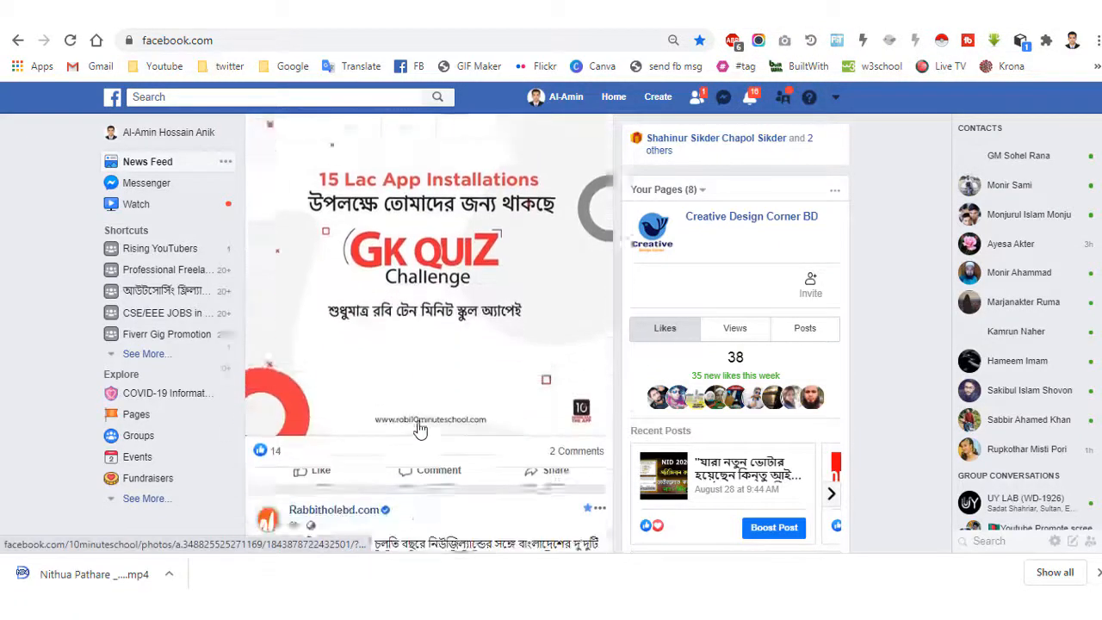
scroll(419, 428, "down", 10)
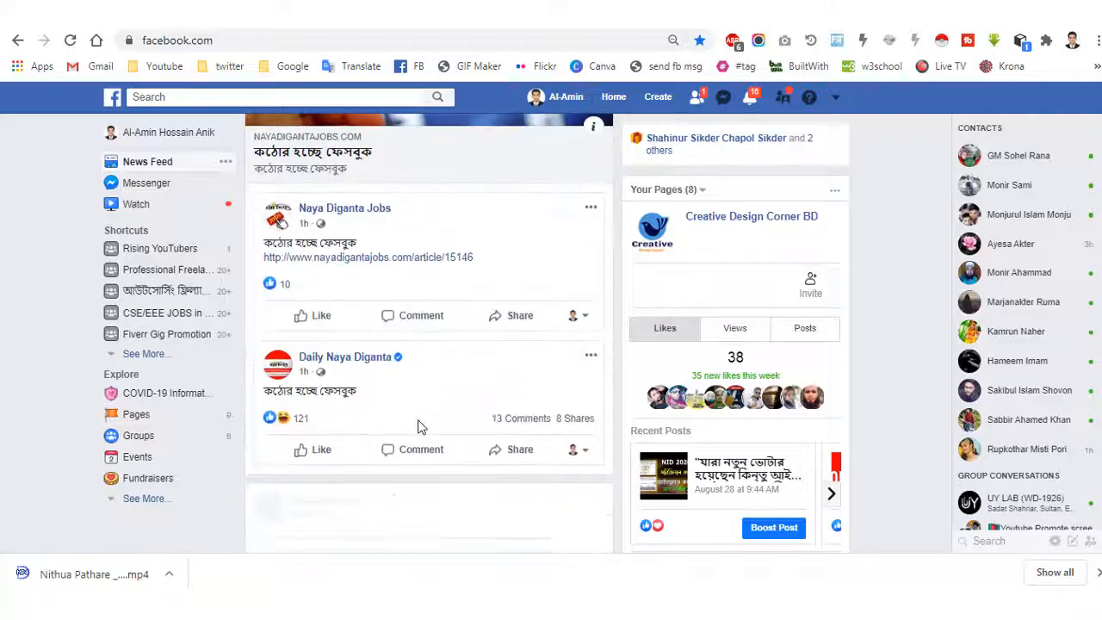
scroll(419, 429, "down", 3)
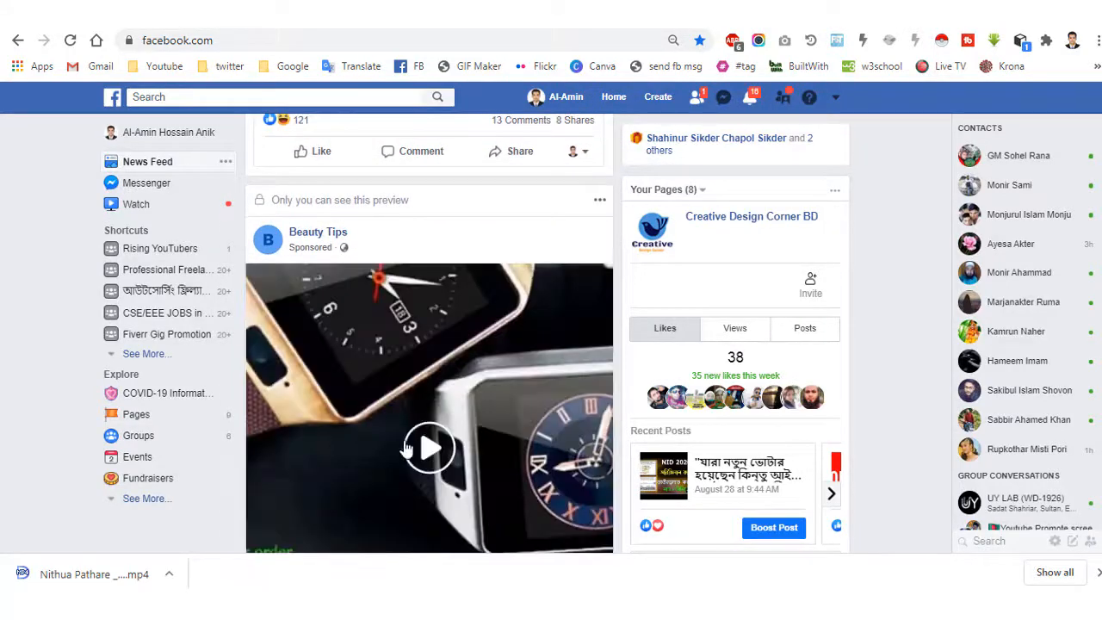
scroll(413, 435, "down", 10)
scroll(400, 442, "down", 8)
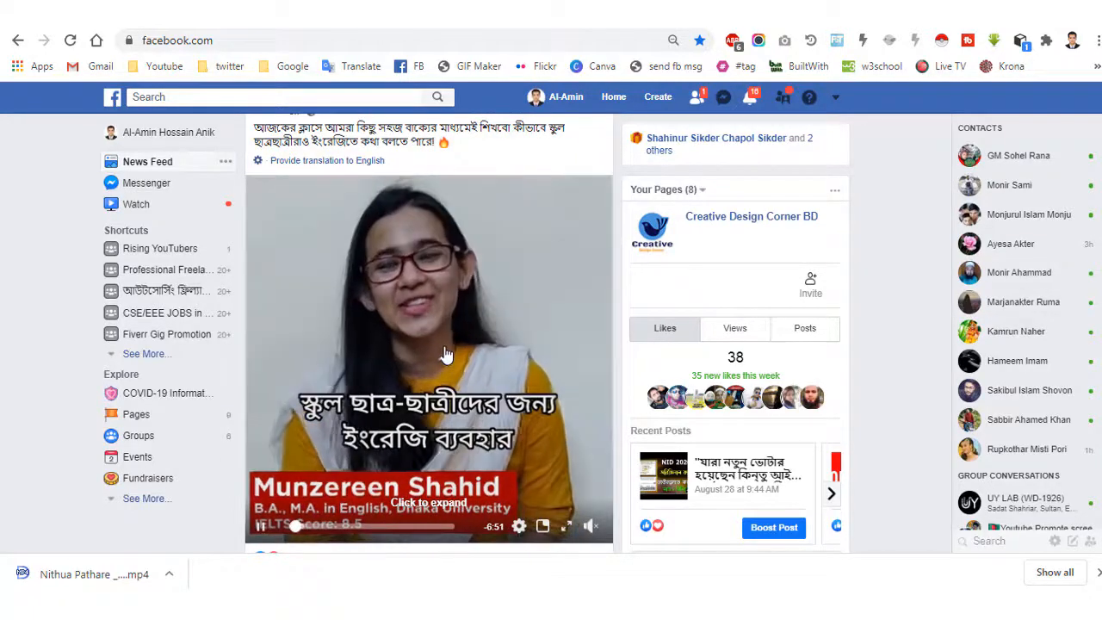
left_click(446, 355)
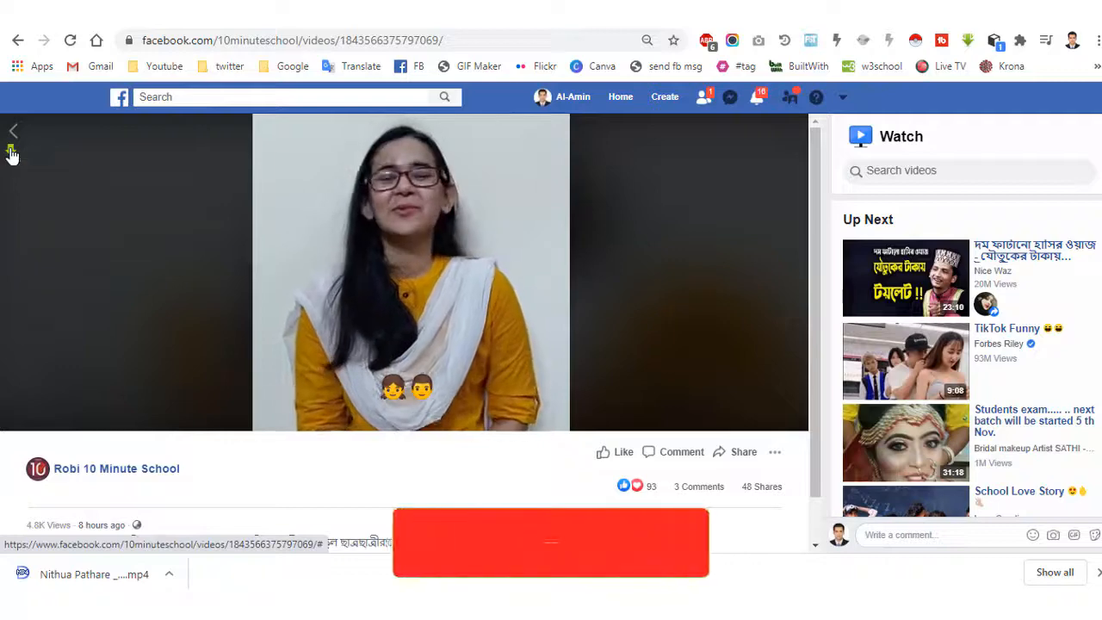
Download the opened Facebook video as MP4 HD with the SaveFrom.net helper, saving it as Facebook.mp4 in the Downloads folder.
left_click(11, 153)
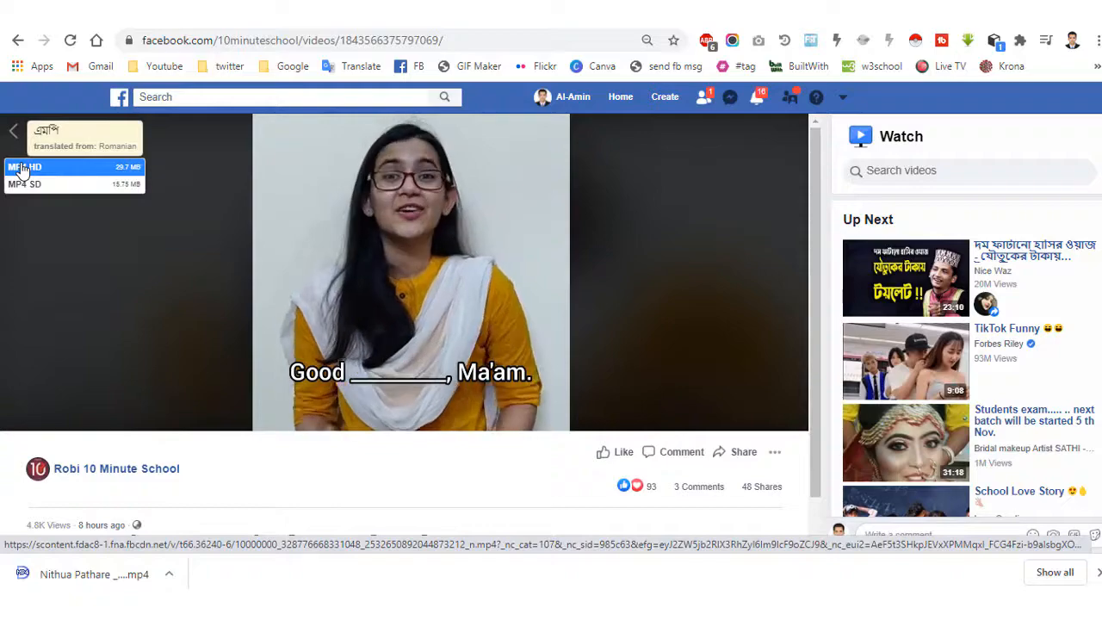
left_click(24, 168)
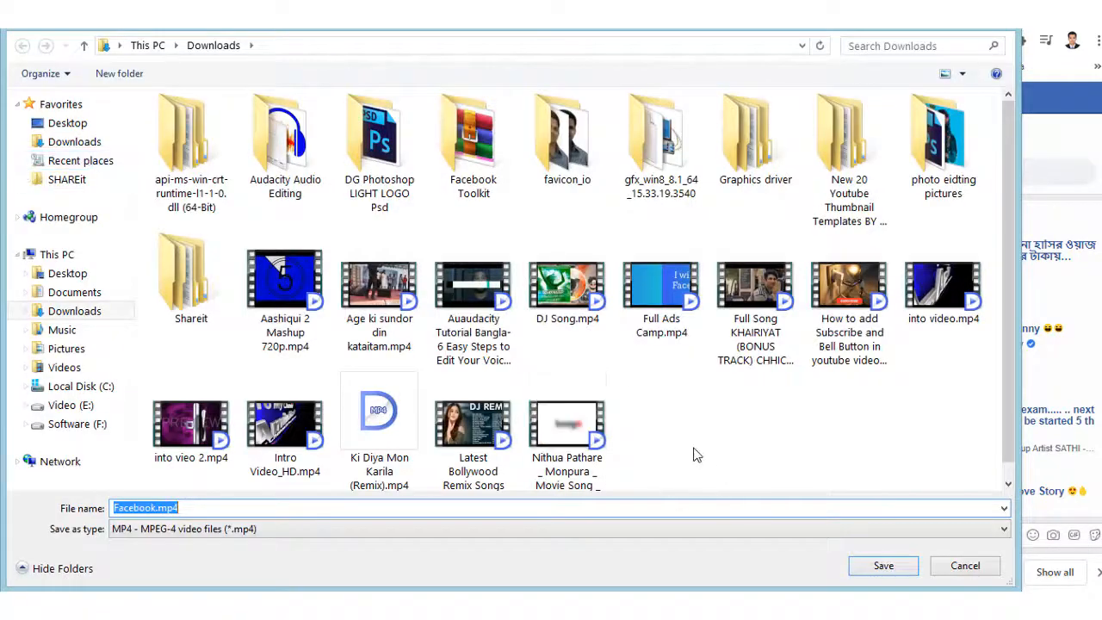
left_click(883, 566)
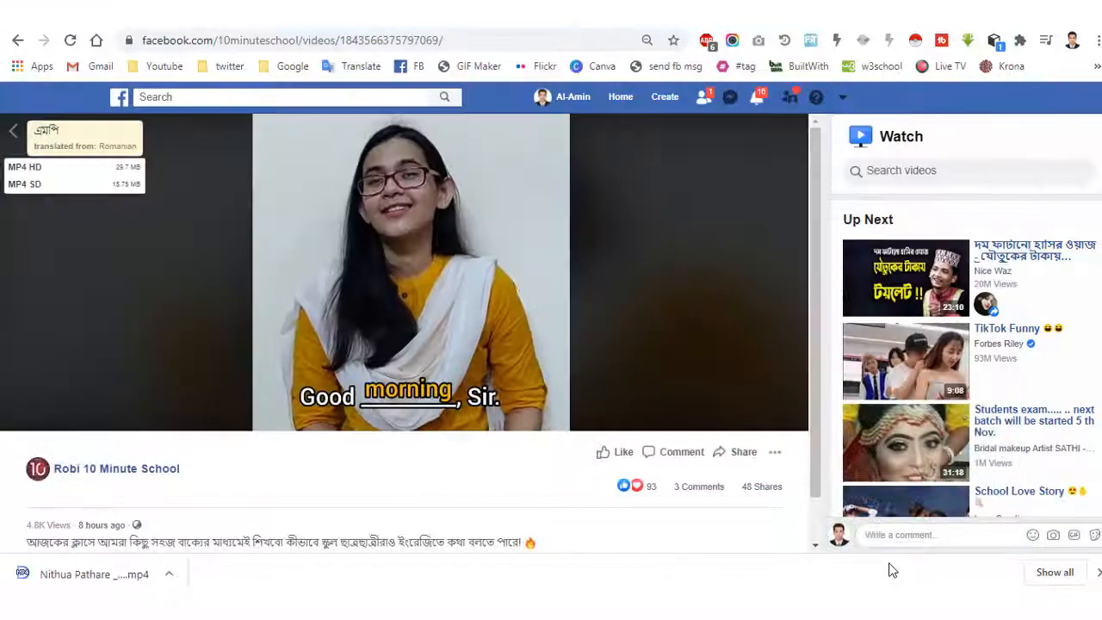